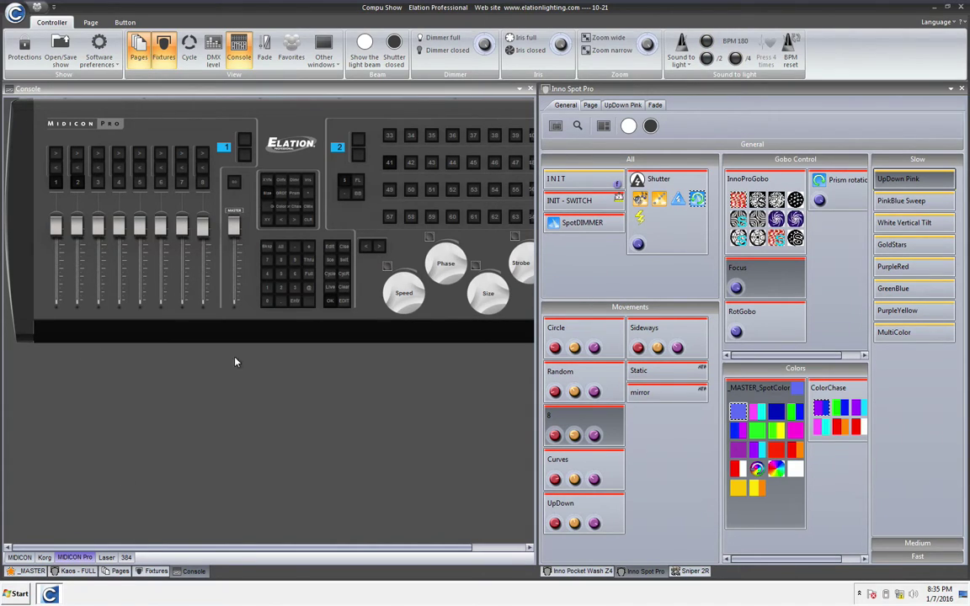
# Look at the 384 console layout and return to the MIDICON Pro console.
pyautogui.click(126, 557)
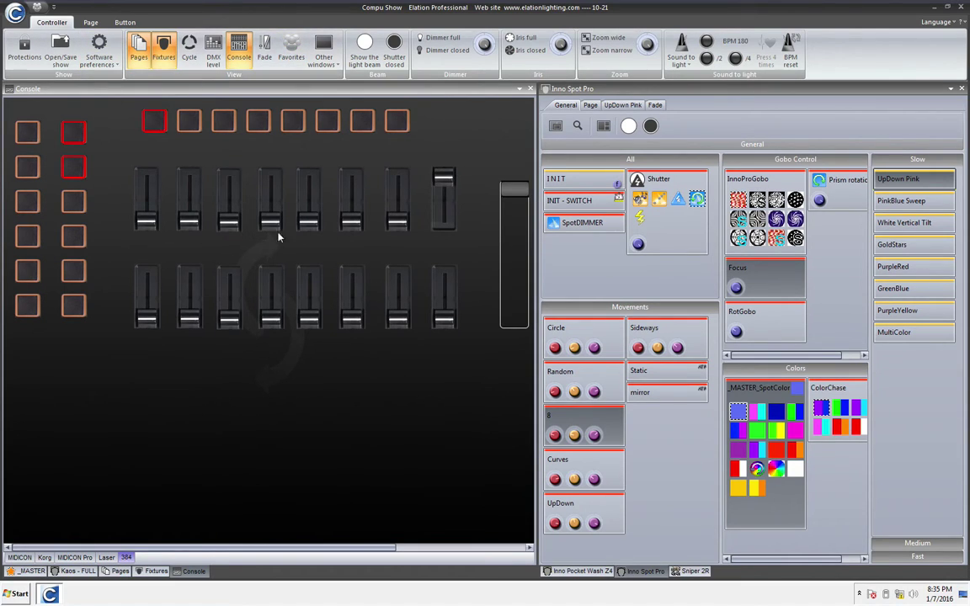
pyautogui.moveTo(261, 223)
pyautogui.mouseDown()
pyautogui.moveTo(268, 187)
pyautogui.moveTo(264, 240)
pyautogui.mouseUp()
pyautogui.click(68, 557)
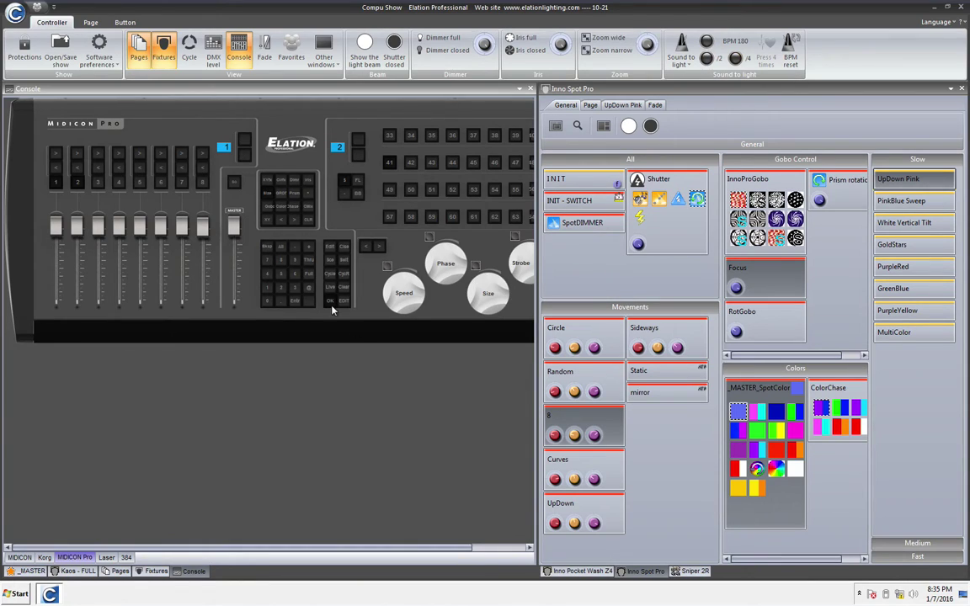
# Assign the "Select the previous button" command to the minus key on the MIDICON Pro keypad.
pyautogui.rightClick(295, 246)
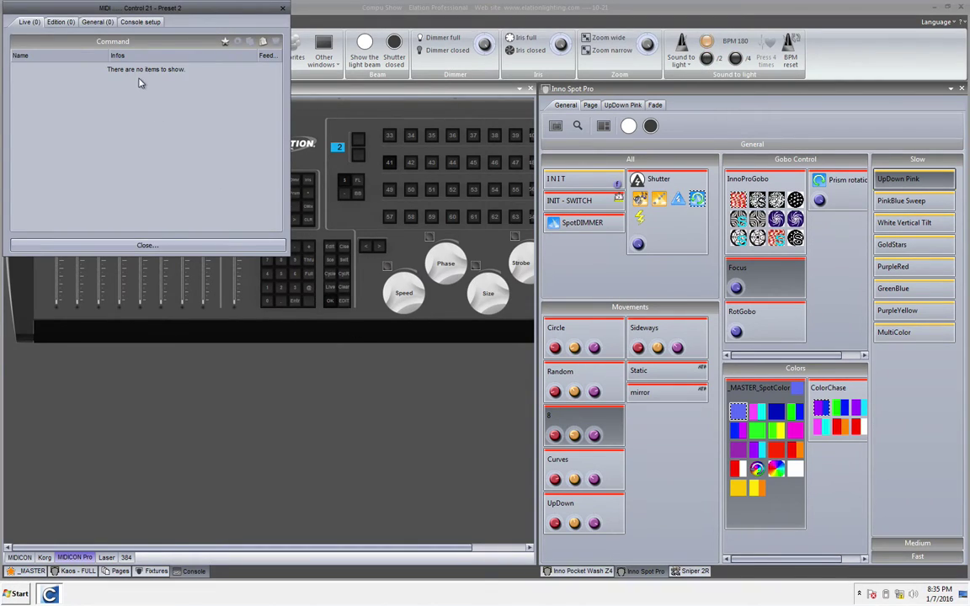
pyautogui.click(224, 40)
pyautogui.moveTo(251, 65)
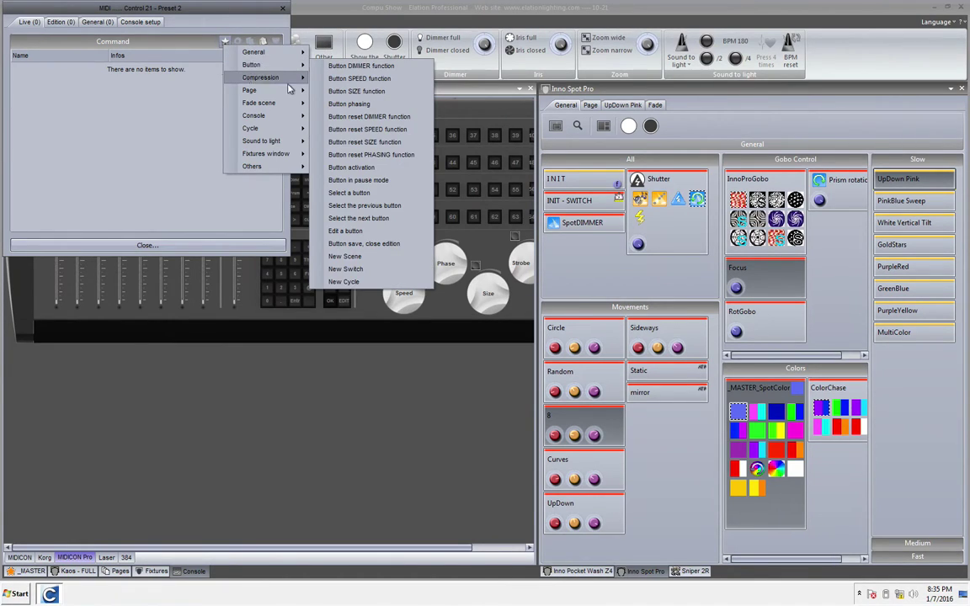
pyautogui.click(360, 206)
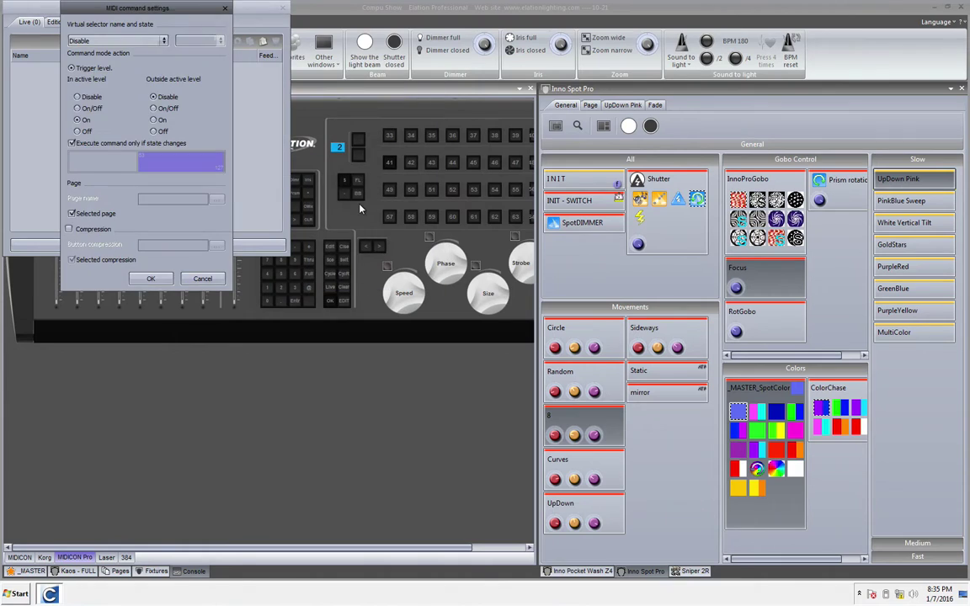
pyautogui.click(200, 278)
pyautogui.click(229, 248)
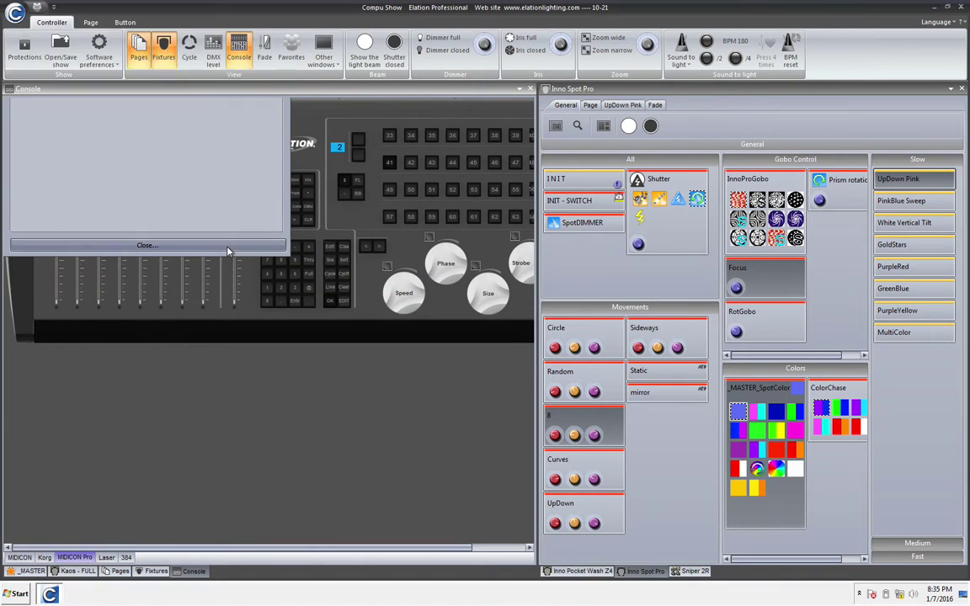
# Assign the "Select the next button" command to the plus key on the MIDICON Pro keypad.
pyautogui.rightClick(309, 248)
pyautogui.click(224, 41)
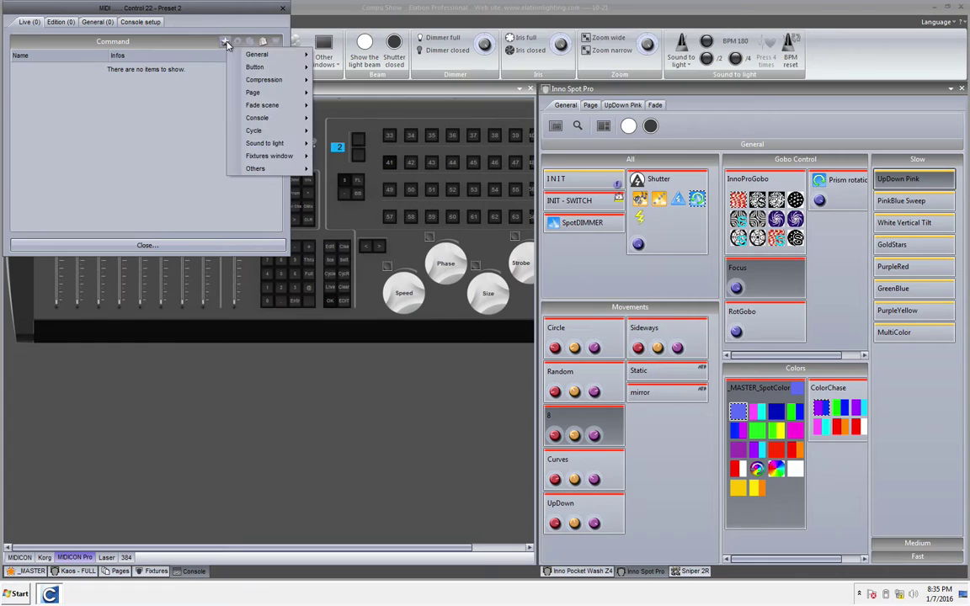
pyautogui.moveTo(249, 66)
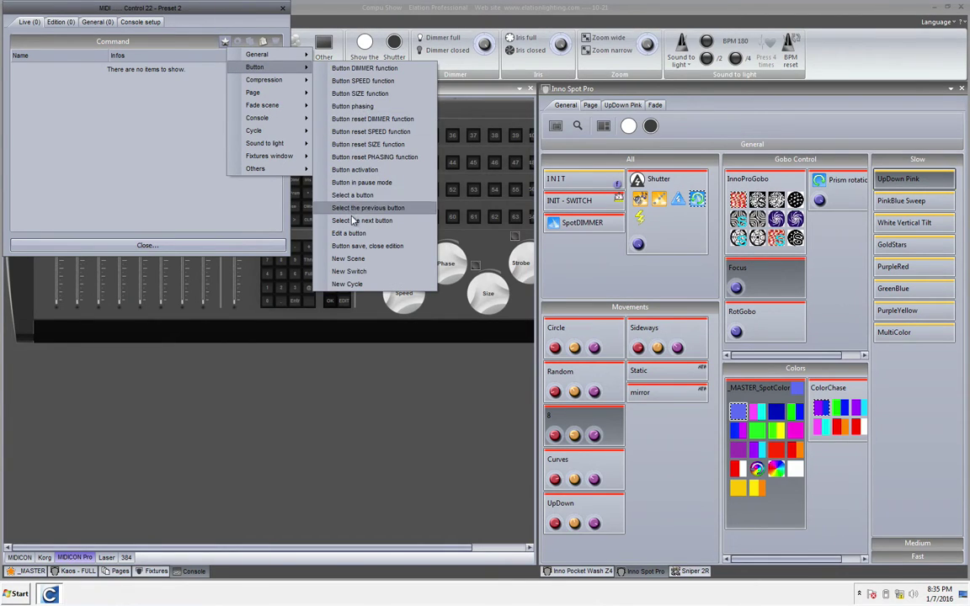
pyautogui.click(363, 207)
pyautogui.click(168, 278)
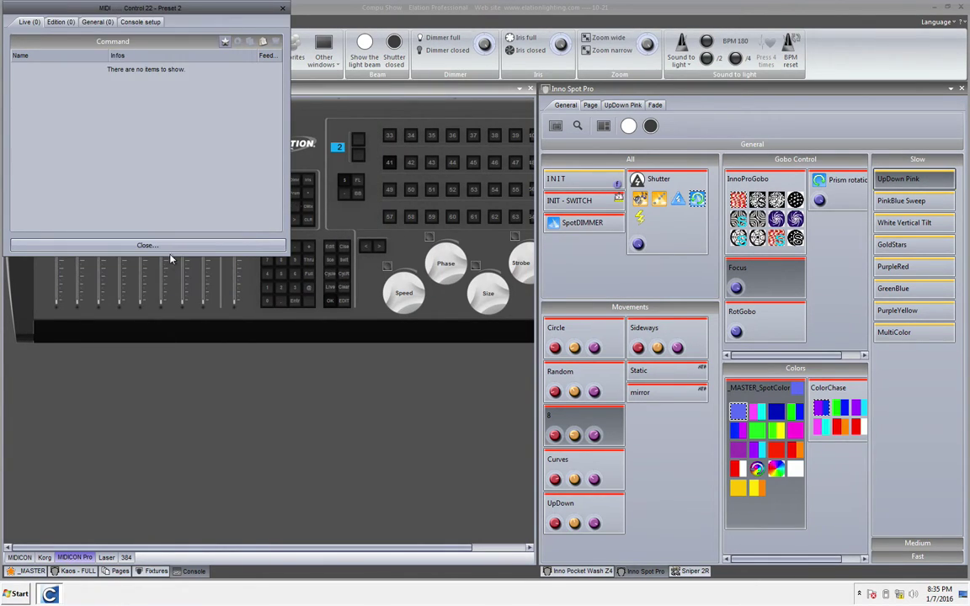
pyautogui.click(148, 245)
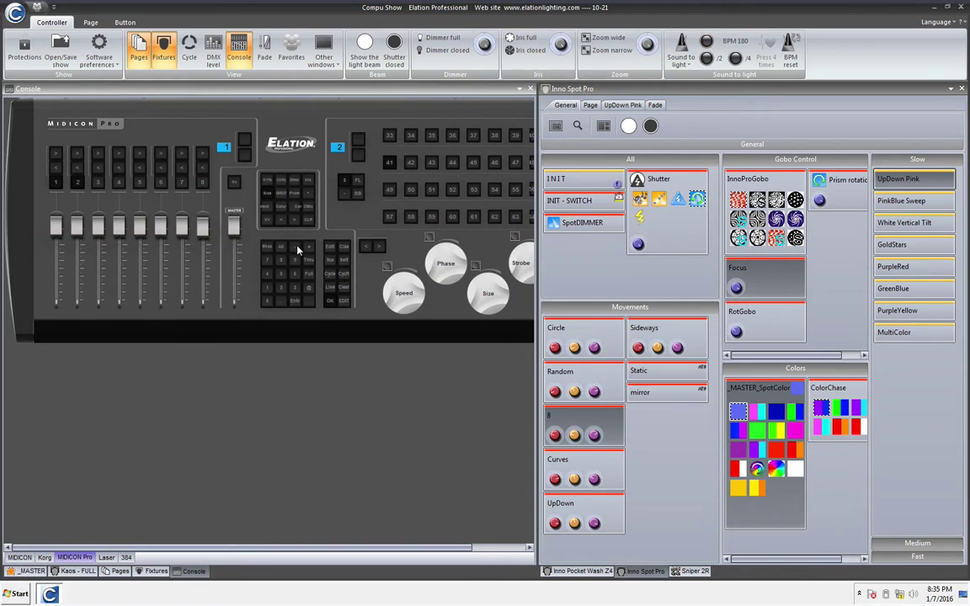
pyautogui.click(308, 248)
pyautogui.click(251, 245)
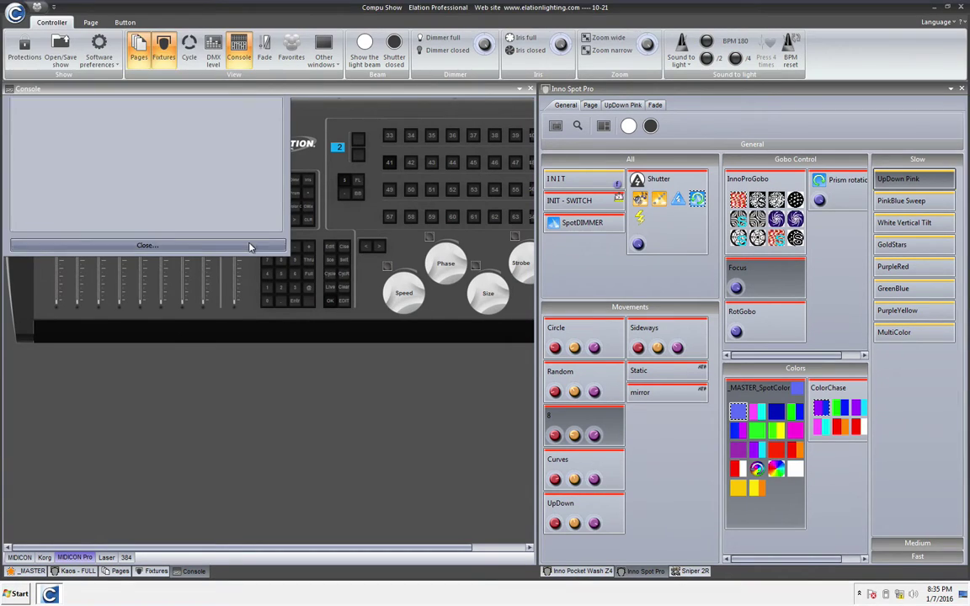
# Assign the "Button activation" command for the selected button on the selected page to the console's Enter key.
pyautogui.click(293, 302)
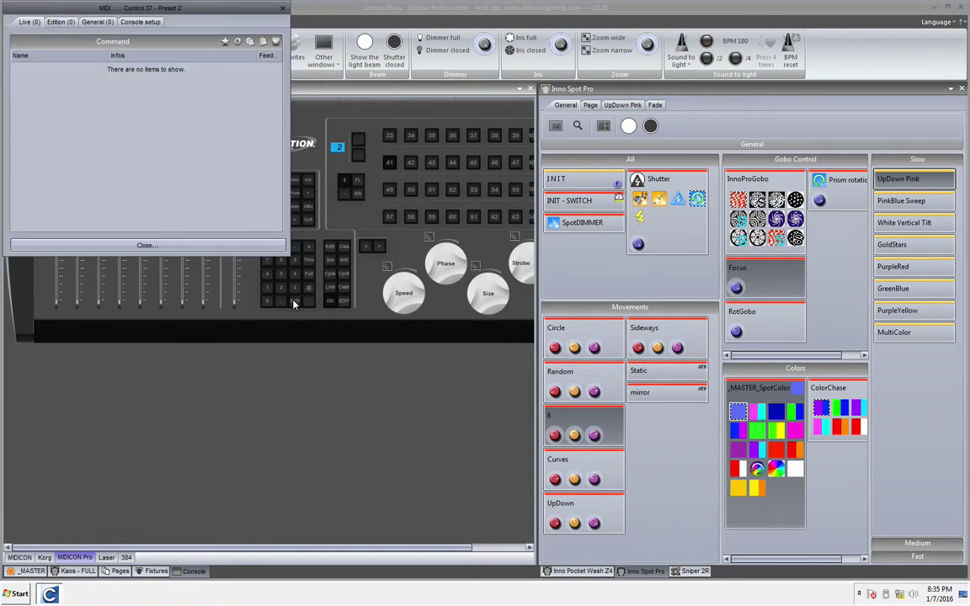
pyautogui.click(225, 44)
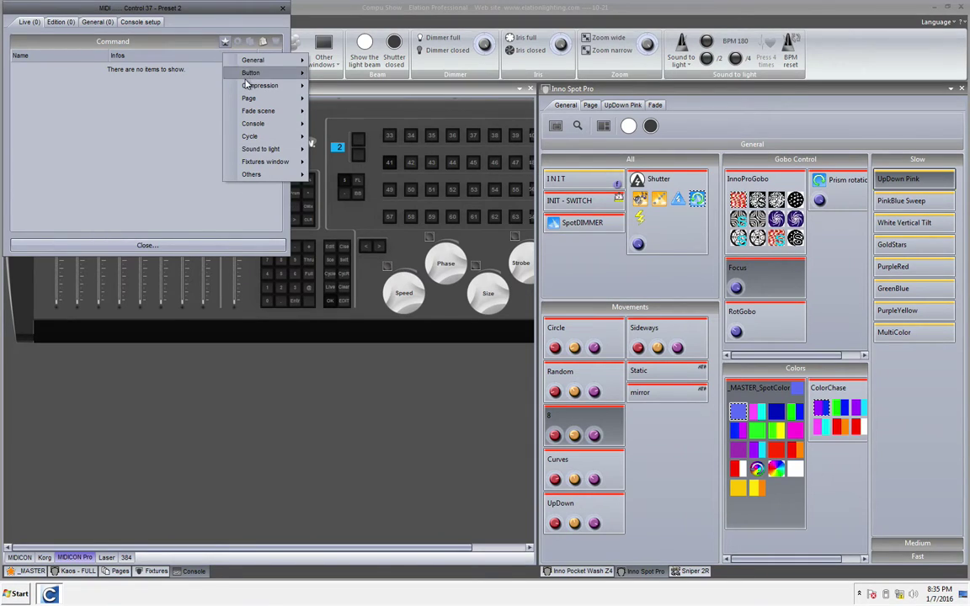
pyautogui.moveTo(251, 74)
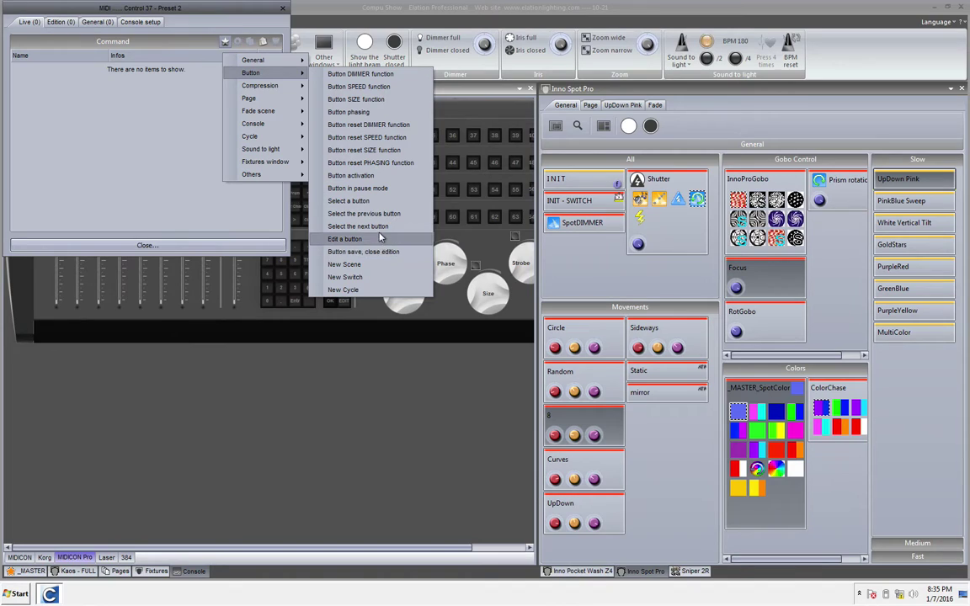
pyautogui.click(373, 176)
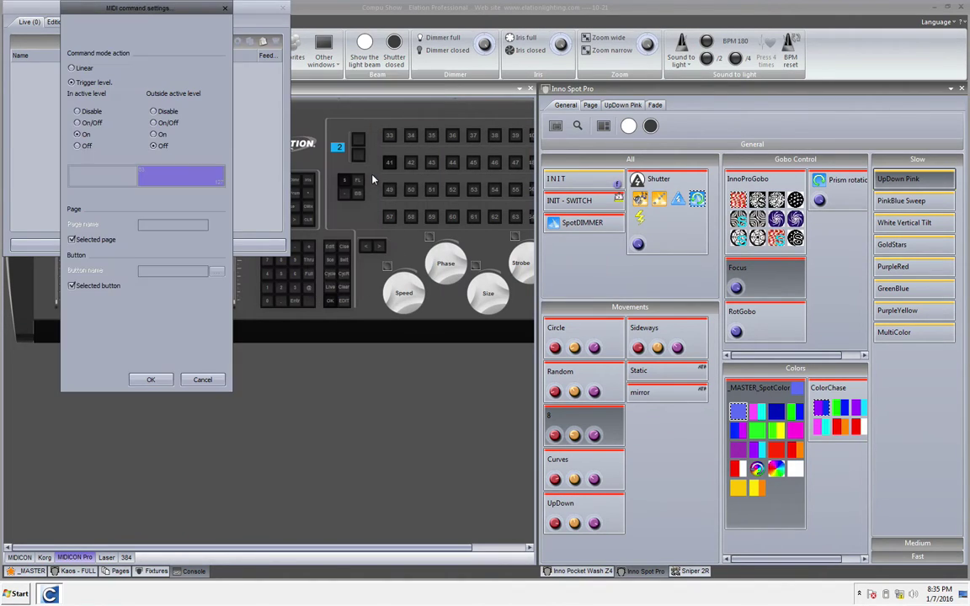
pyautogui.click(151, 379)
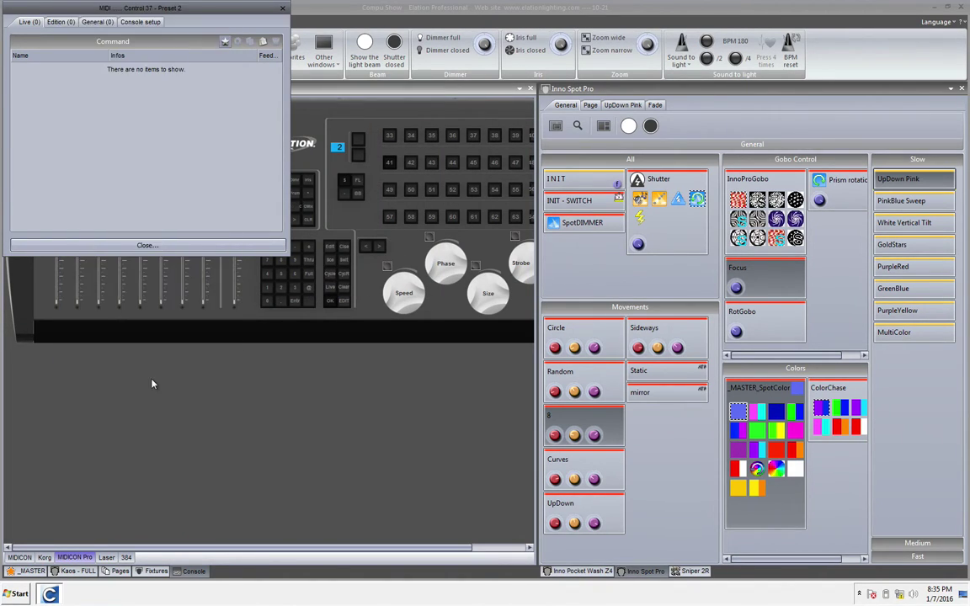
pyautogui.click(165, 245)
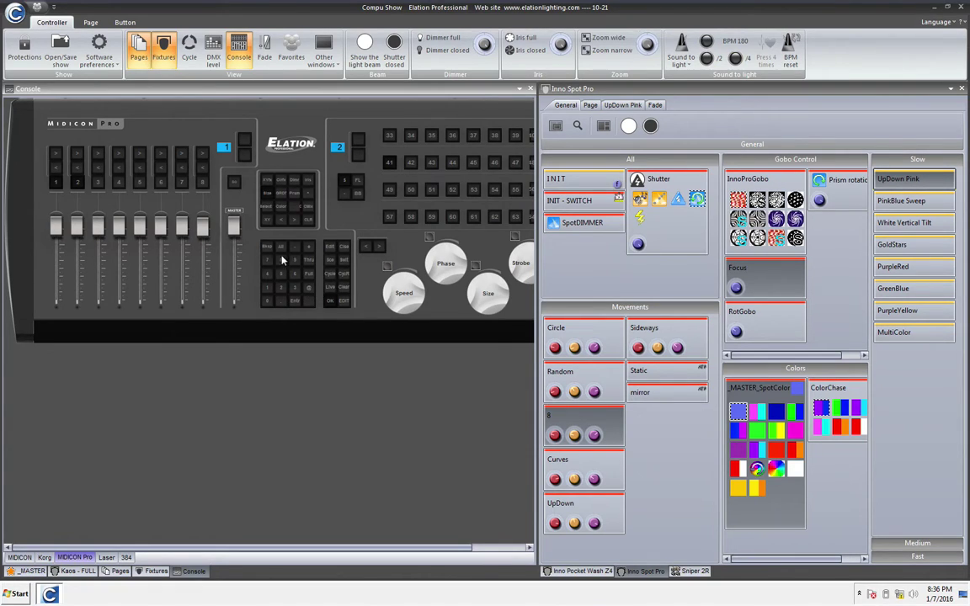
# Assign the "Button in pause mode" command to the blank console key beside Enter.
pyautogui.rightClick(312, 300)
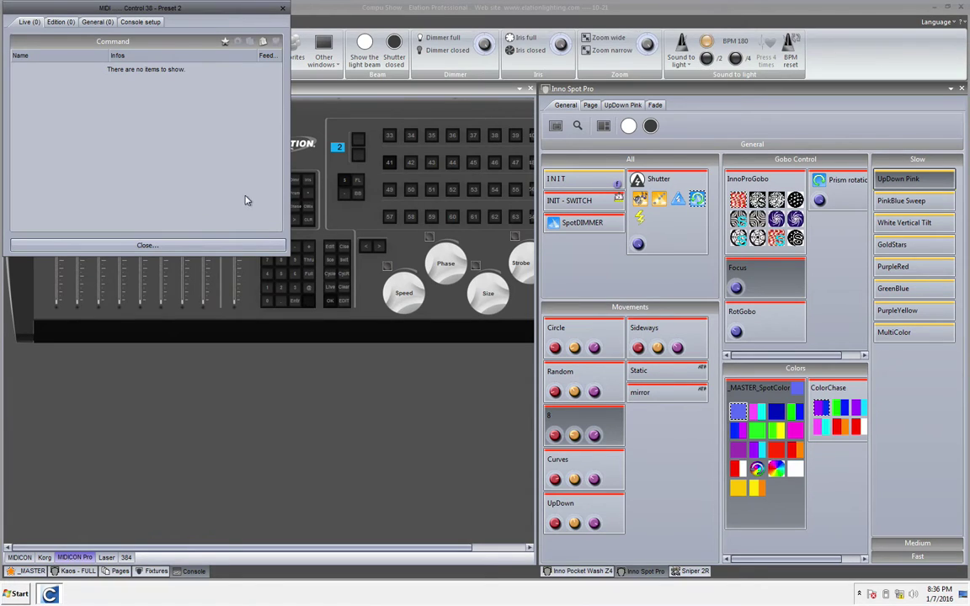
pyautogui.click(225, 41)
pyautogui.moveTo(253, 63)
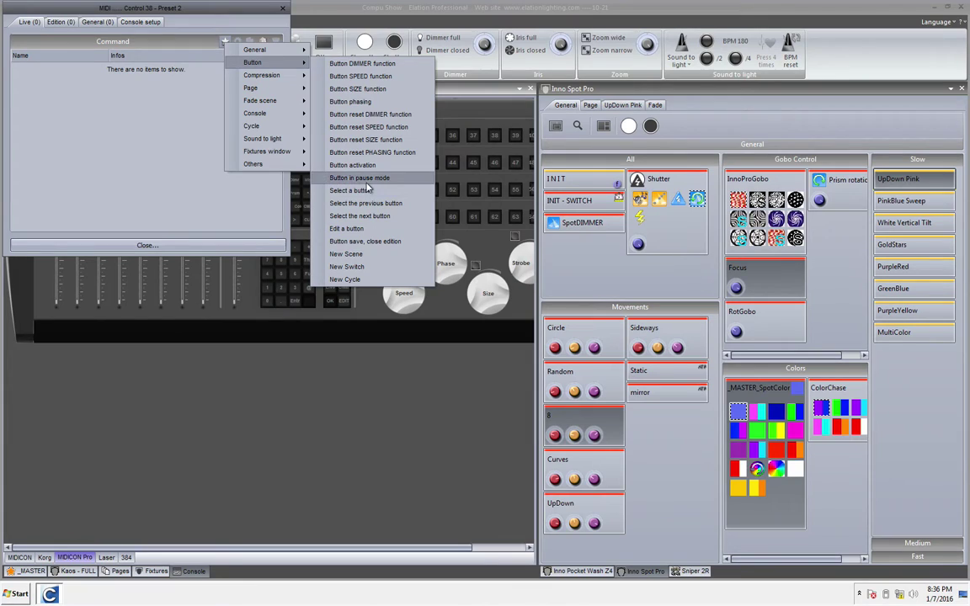
pyautogui.click(330, 165)
pyautogui.click(160, 350)
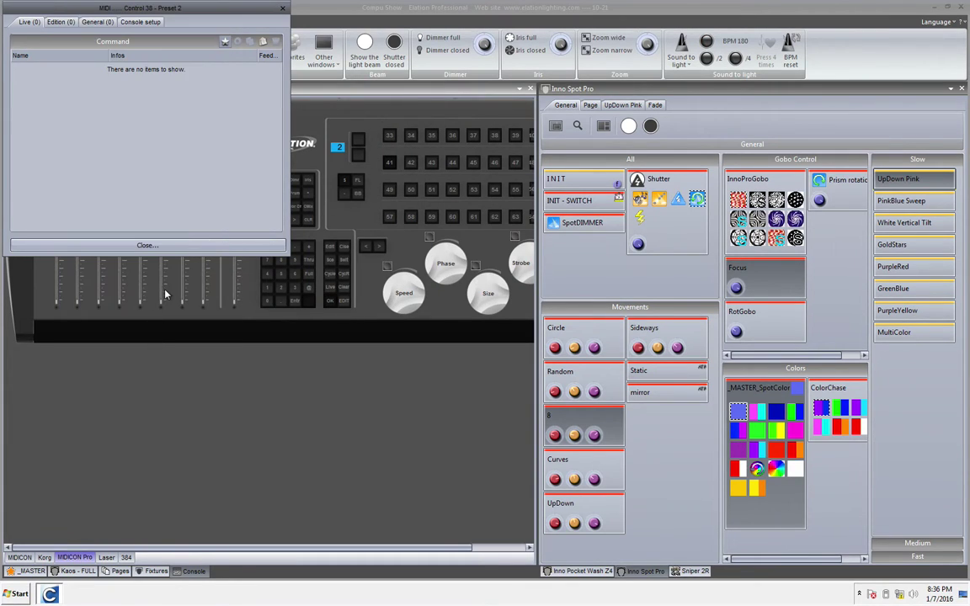
pyautogui.click(152, 246)
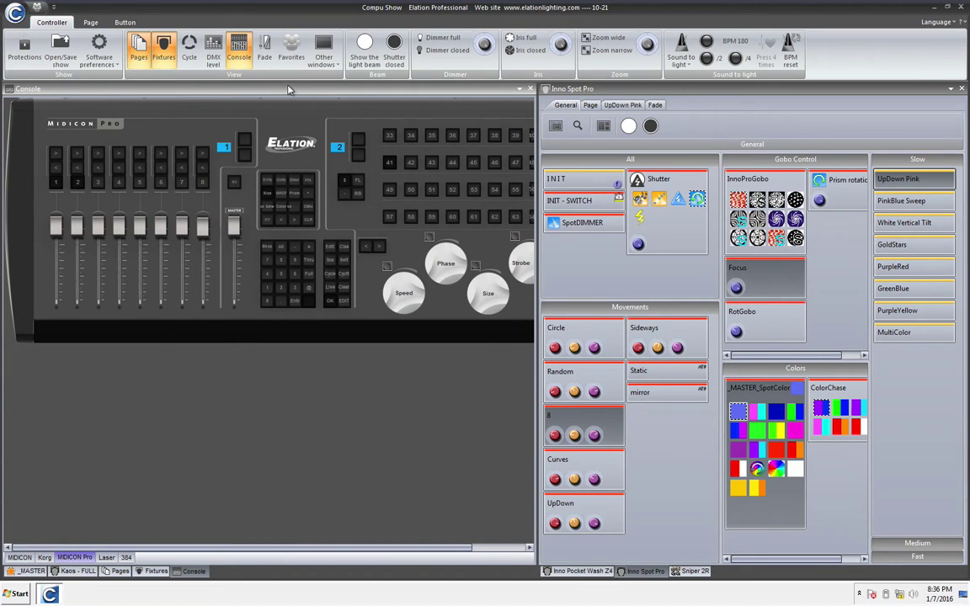
# Show the DMX level window at a narrower width and dock the Fixtures window together with it.
pyautogui.click(213, 50)
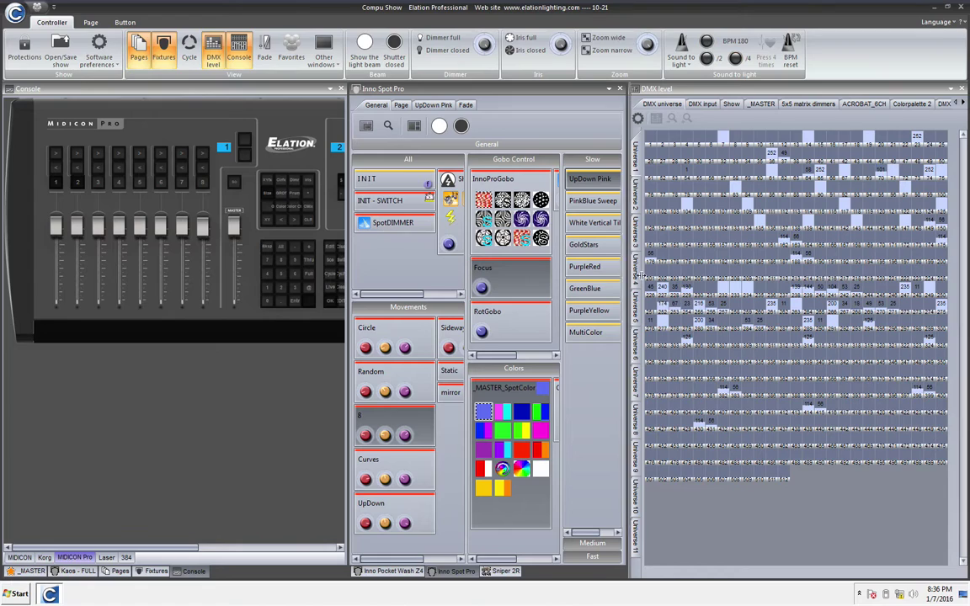
pyautogui.moveTo(639, 275); pyautogui.dragTo(744, 275)
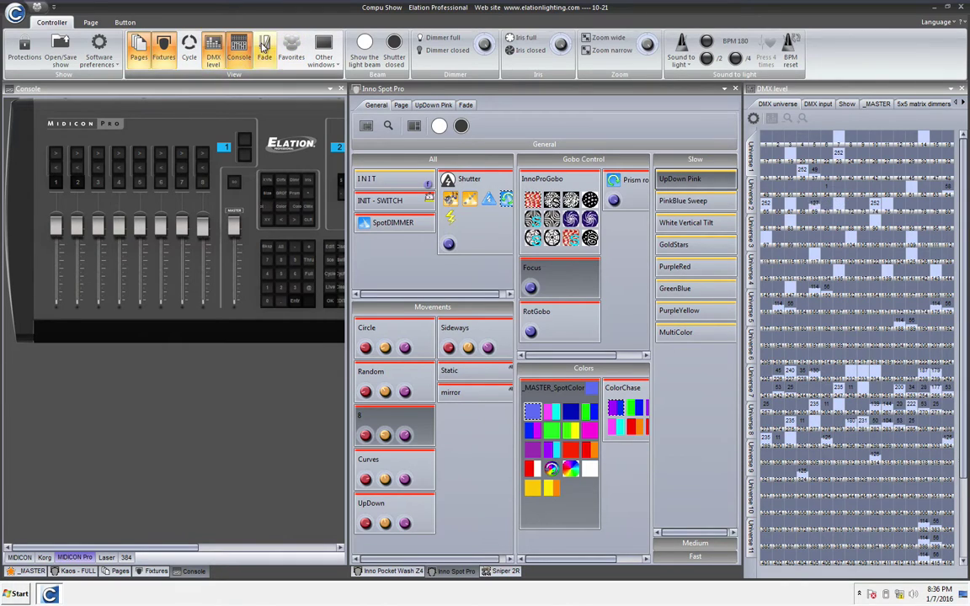
pyautogui.click(164, 47)
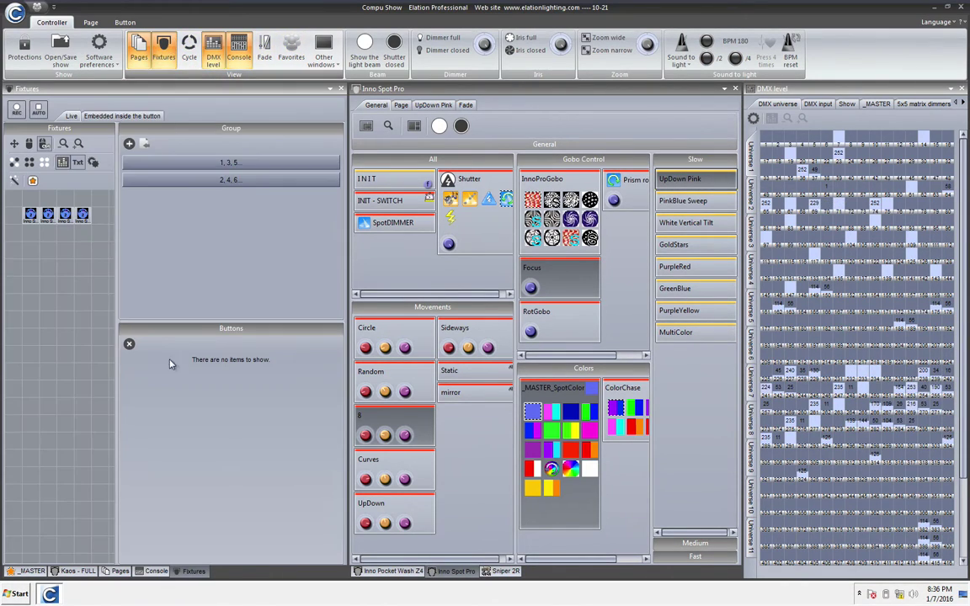
pyautogui.moveTo(194, 570); pyautogui.dragTo(855, 329)
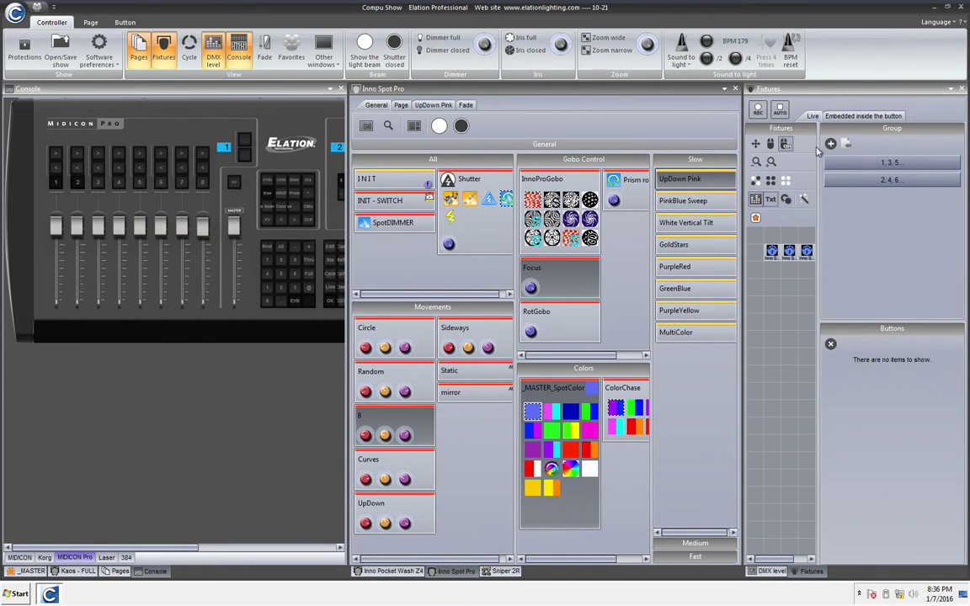
# Widen the fixture grid, activate White Vertical Tilt, and keep the grid limited to the current page's fixtures.
pyautogui.click(756, 217)
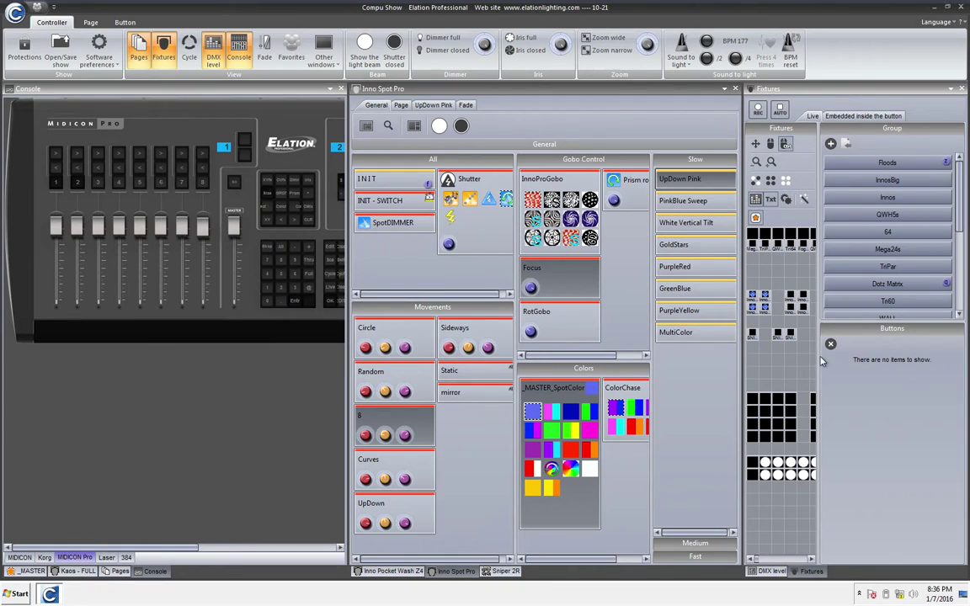
pyautogui.moveTo(822, 362); pyautogui.dragTo(888, 362)
pyautogui.click(686, 225)
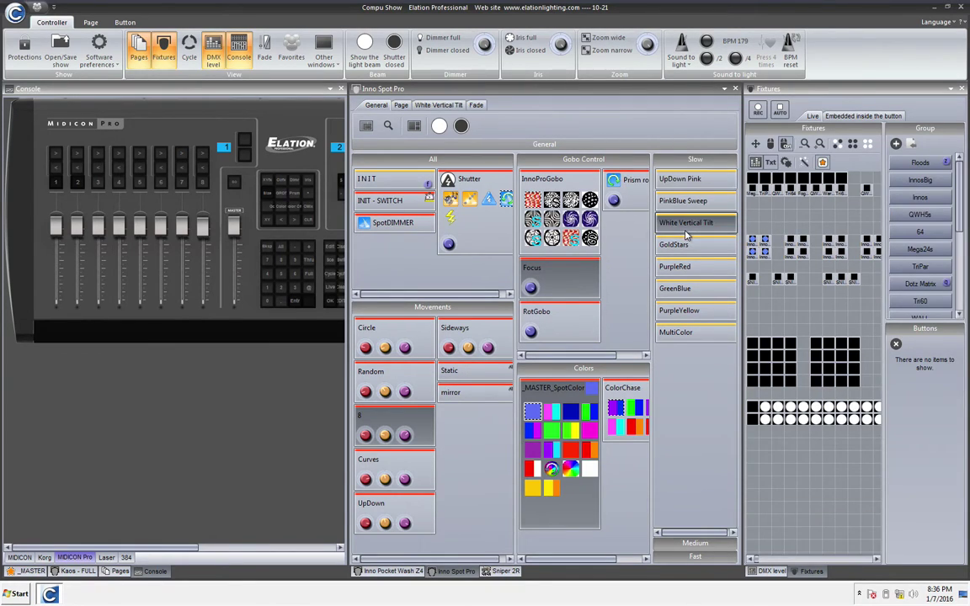
pyautogui.click(822, 163)
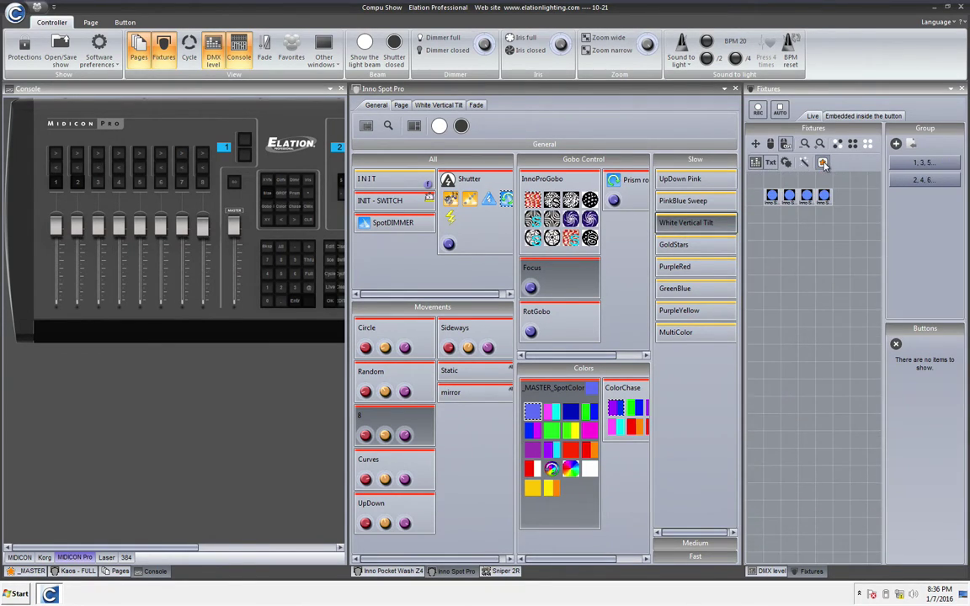
# Preview the Slow scenes GoldStars, GreenBlue, White Vertical Tilt, UpDown Pink and PurpleRed on the fixtures, clearing the page with INIT in between.
pyautogui.click(692, 251)
pyautogui.click(693, 288)
pyautogui.click(686, 222)
pyautogui.click(679, 179)
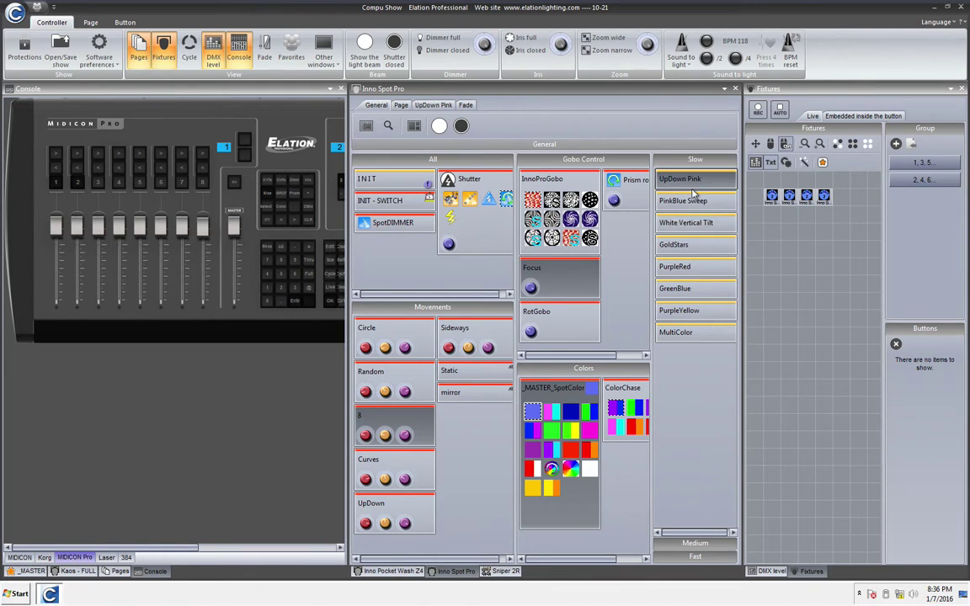
pyautogui.click(408, 183)
pyautogui.click(687, 223)
pyautogui.click(674, 266)
pyautogui.click(684, 288)
# Run MultiColor after an INIT reset, and select and activate GreenBlue using the on-screen console's minus and Enter keys.
pyautogui.click(368, 183)
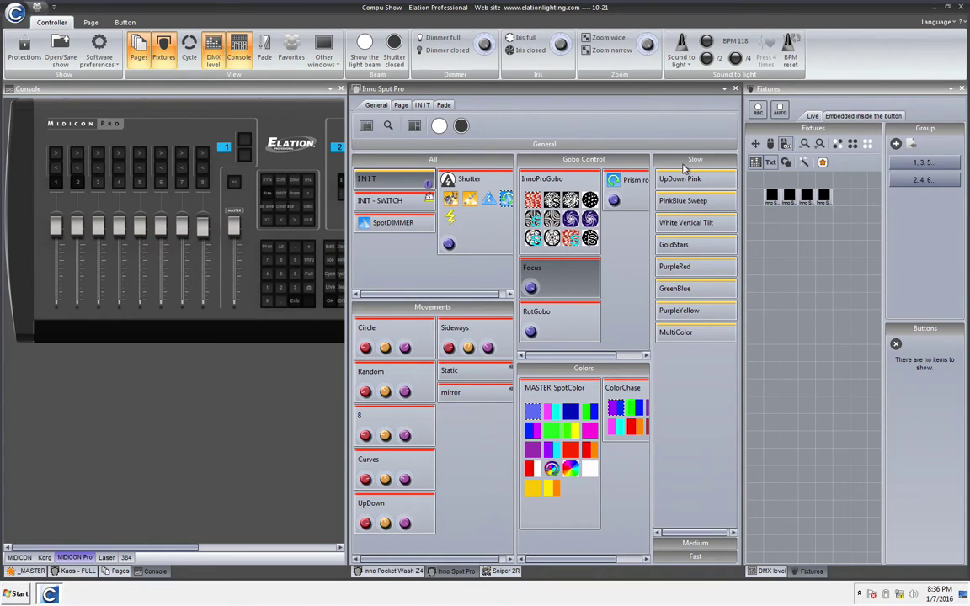
pyautogui.click(667, 332)
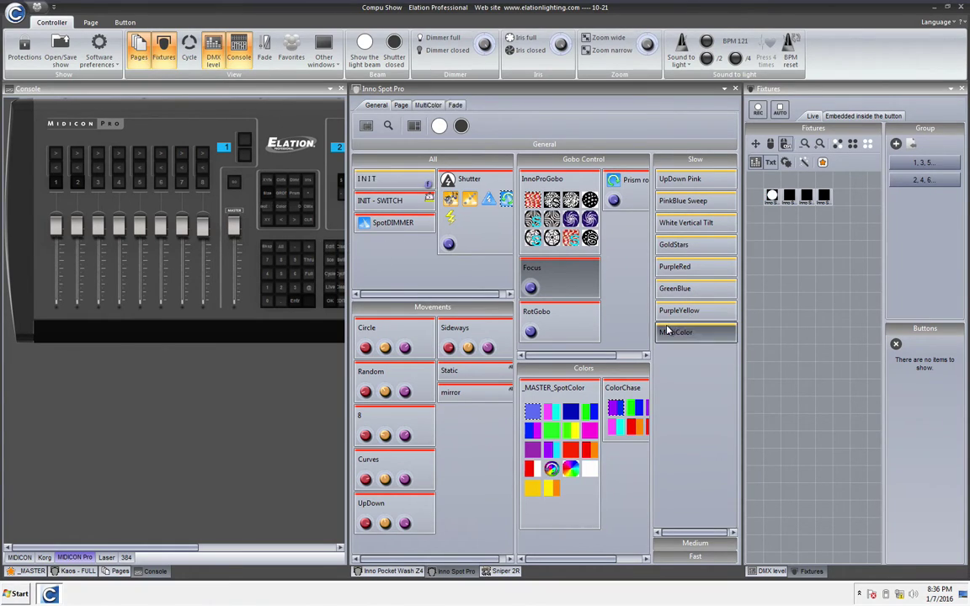
pyautogui.click(299, 251)
pyautogui.click(299, 250)
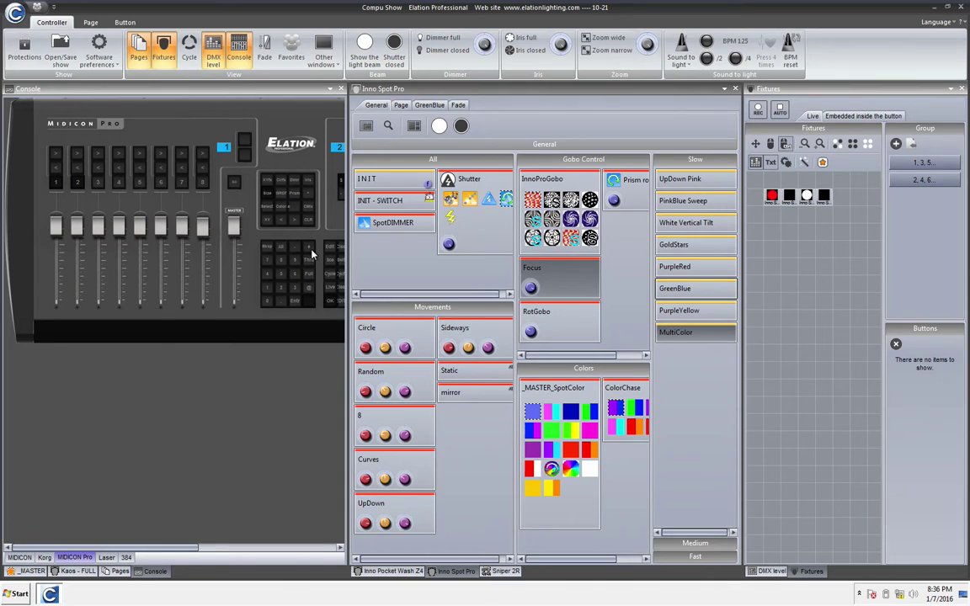
pyautogui.click(297, 304)
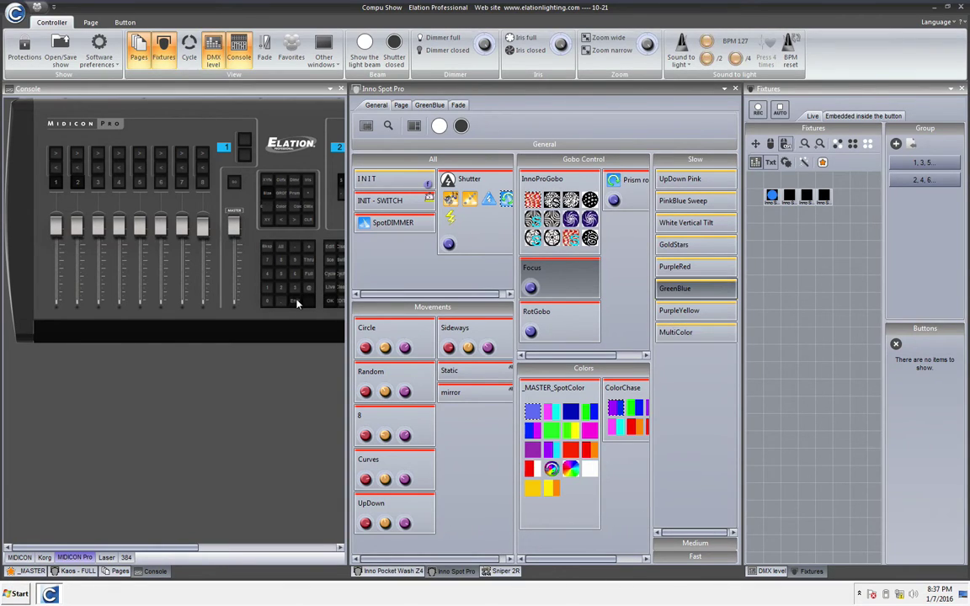
# Display the GreenBlue button's own controls and turn its speed to about -24 with the console's Speed dial.
pyautogui.click(437, 106)
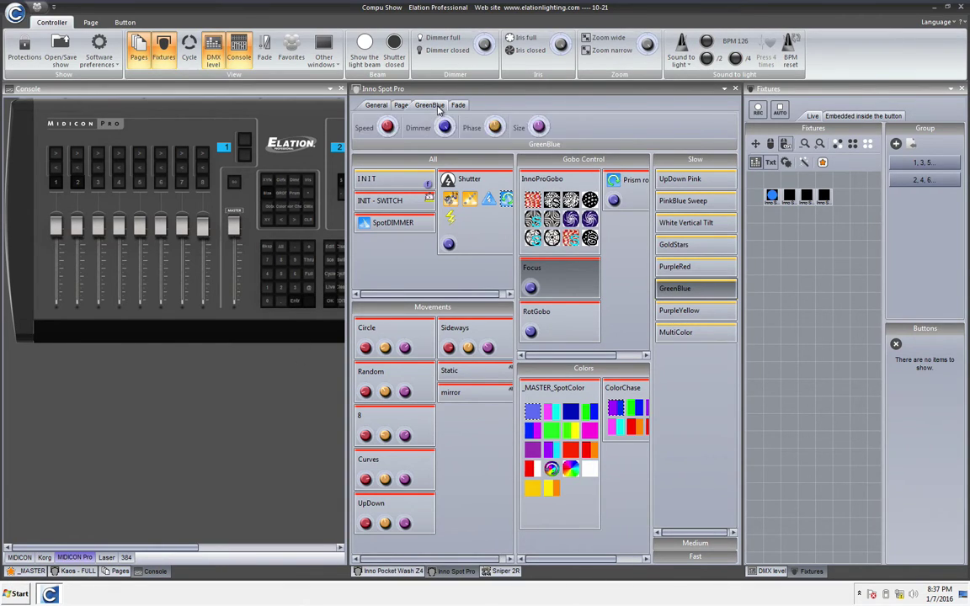
pyautogui.moveTo(176, 552); pyautogui.dragTo(311, 551)
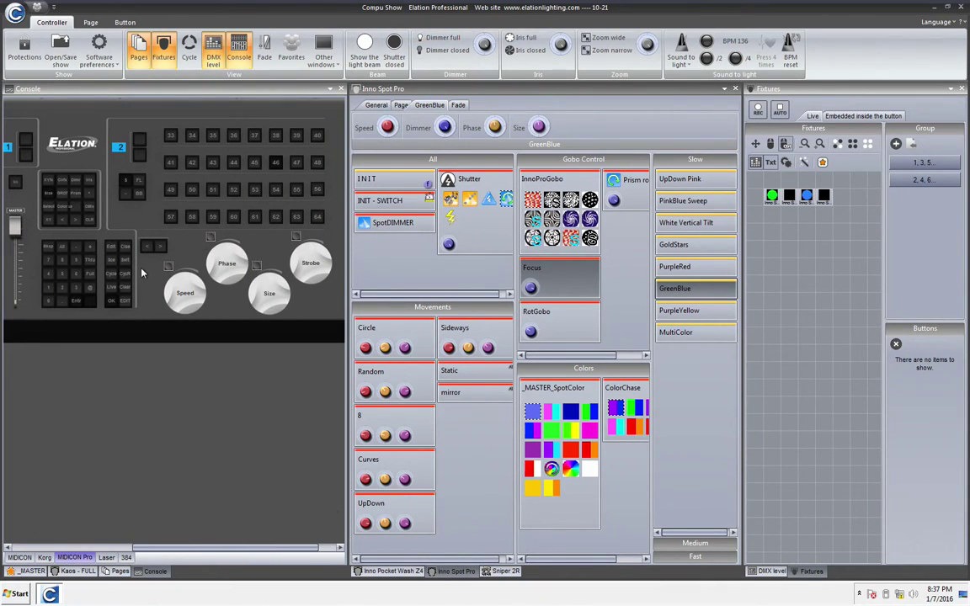
pyautogui.scroll(5, 180, 284)
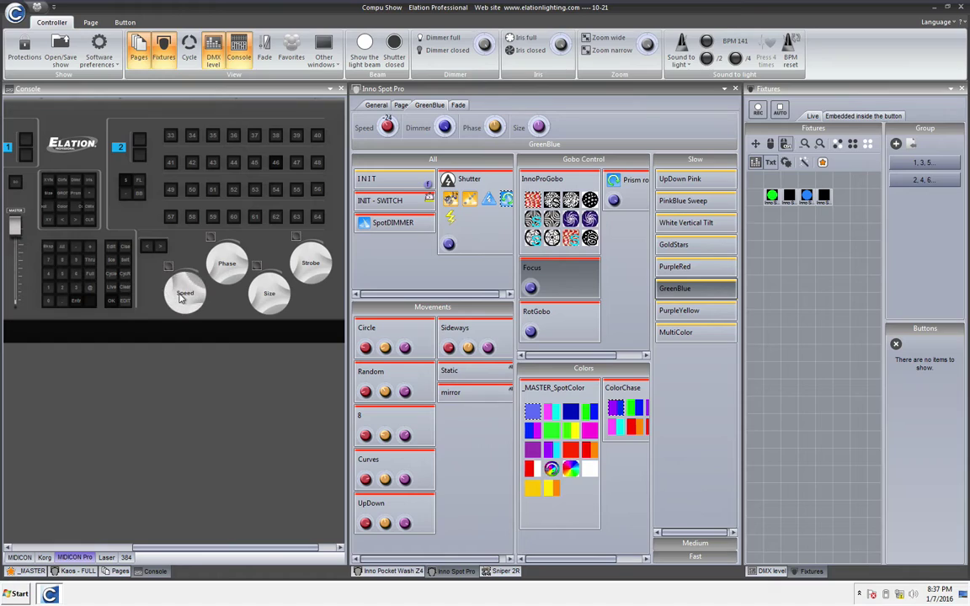
# Activate PurpleRed from the console keypad, bring up the DMX level display, and step forward to activate GreenBlue.
pyautogui.click(82, 250)
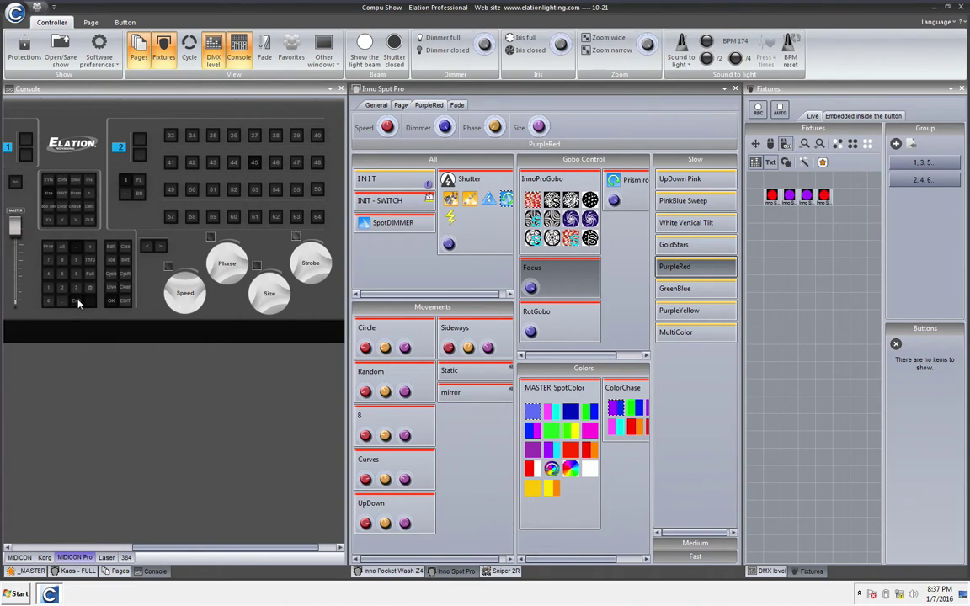
pyautogui.click(770, 572)
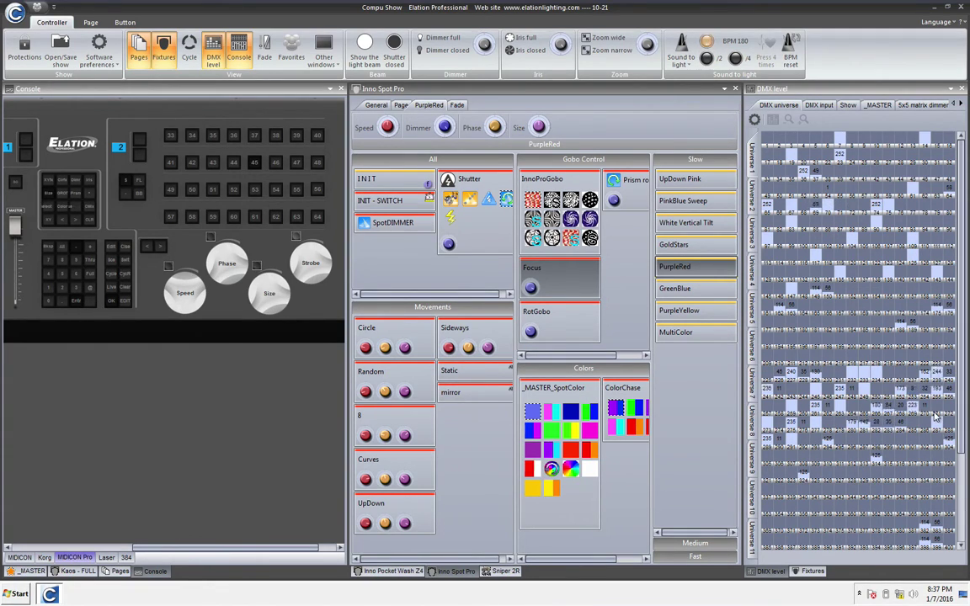
pyautogui.click(91, 249)
pyautogui.click(79, 303)
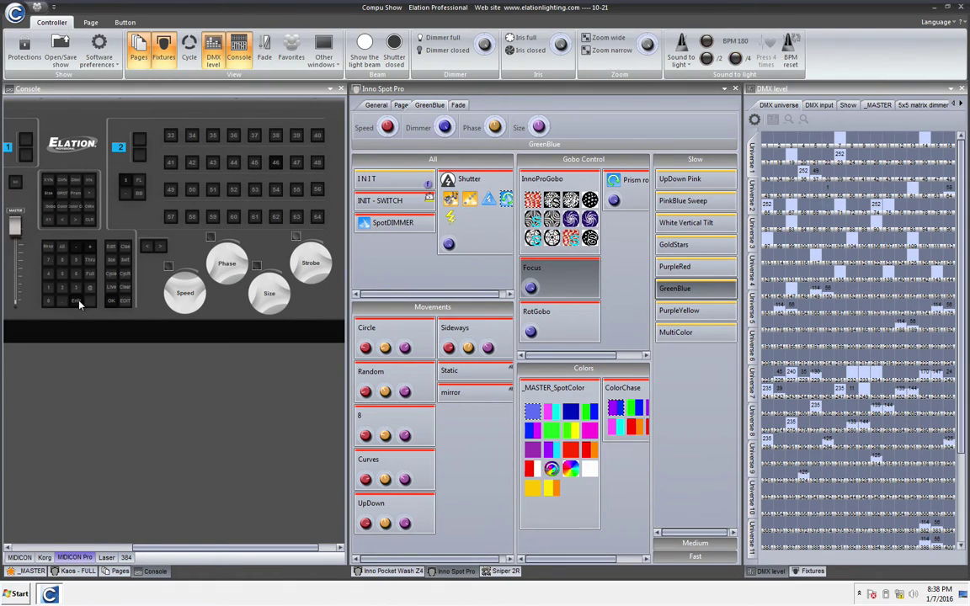